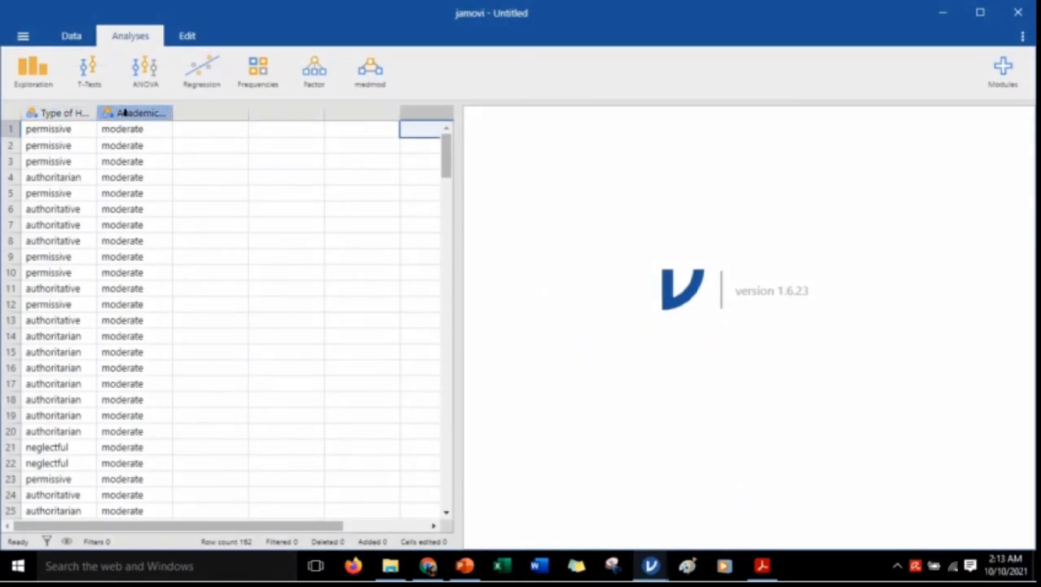
left_click_drag(447, 160, 440, 277)
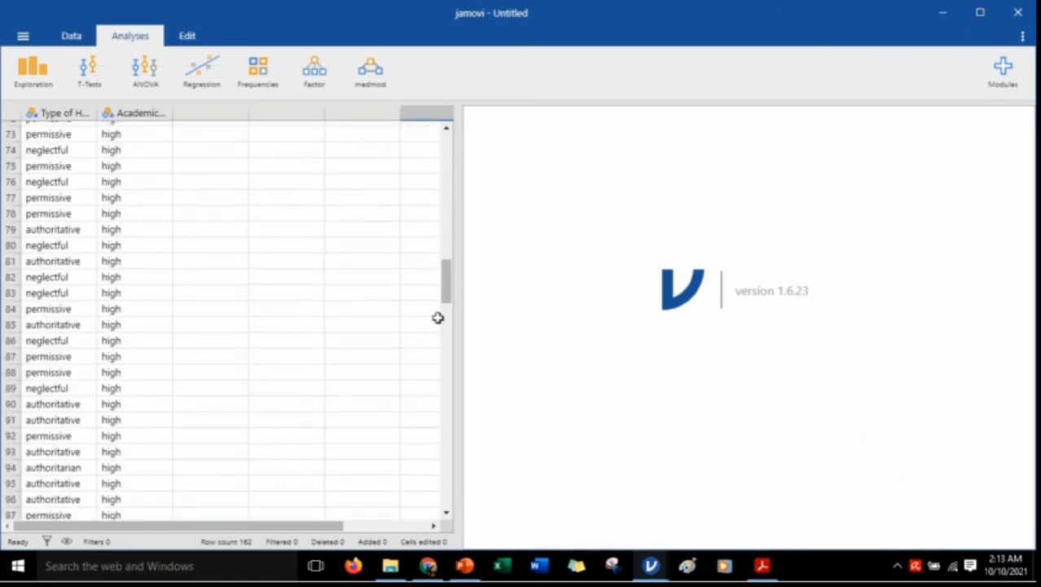
left_click_drag(446, 280, 447, 390)
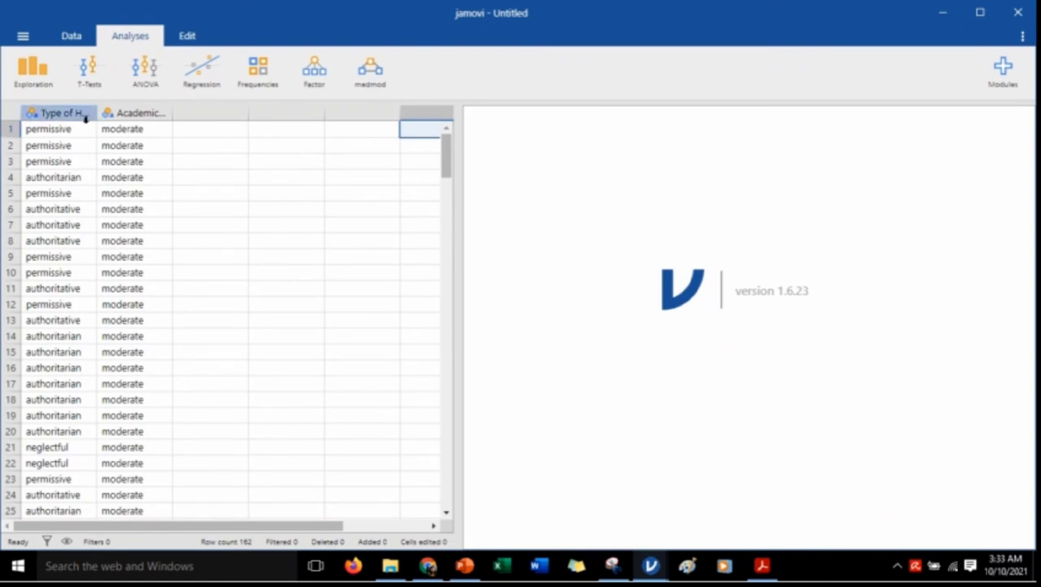
- Create a Descriptives analysis of Type of Home Parenting split by Academic Motivation
left_click(29, 73)
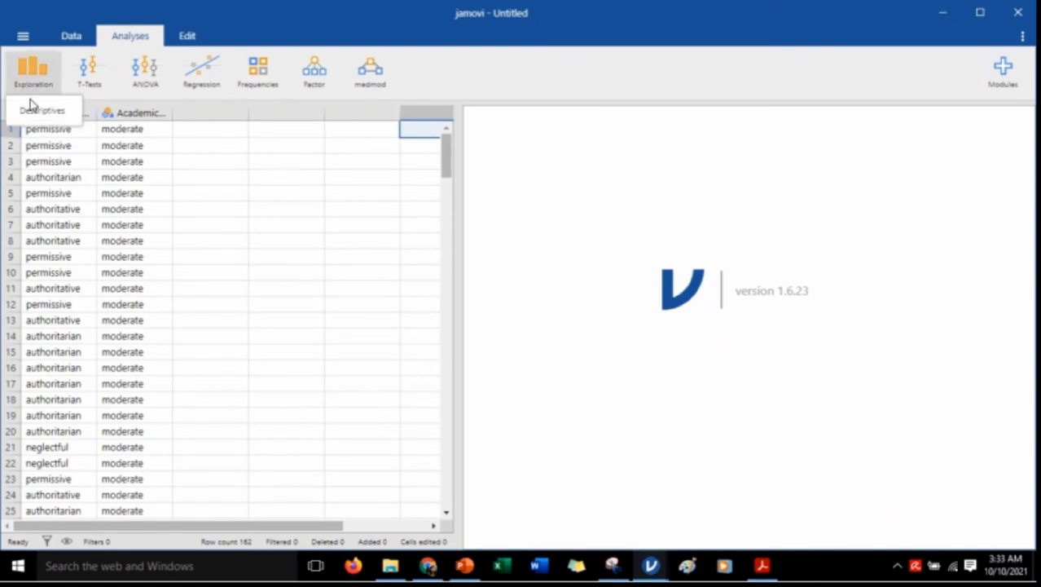
left_click(32, 109)
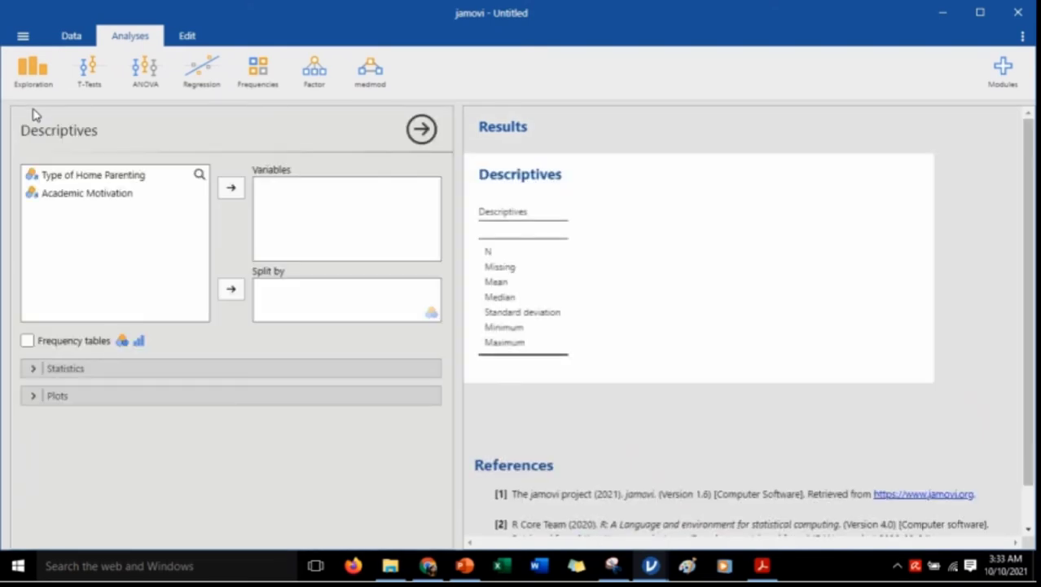
left_click(119, 178)
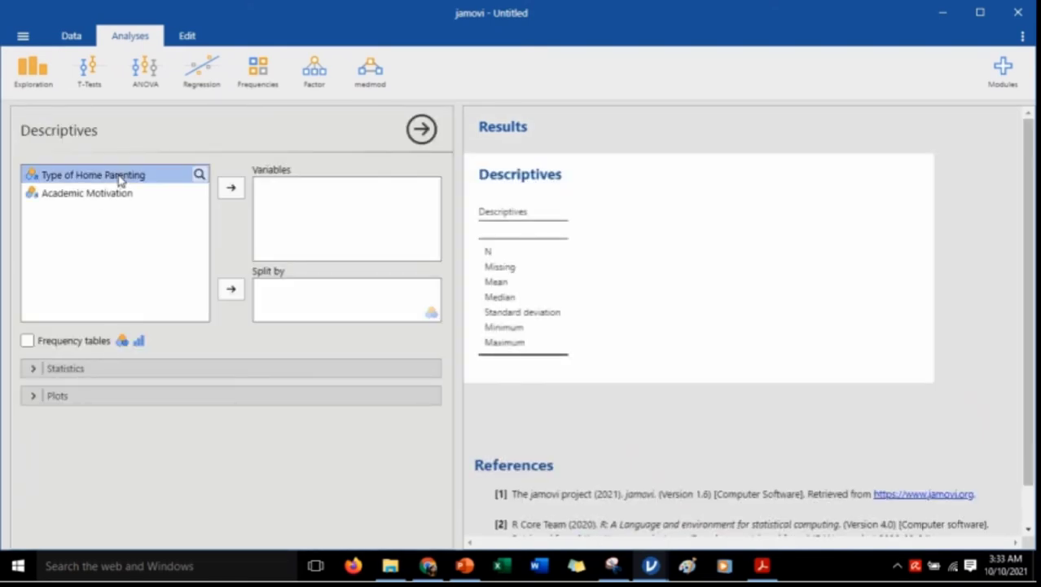
left_click(232, 189)
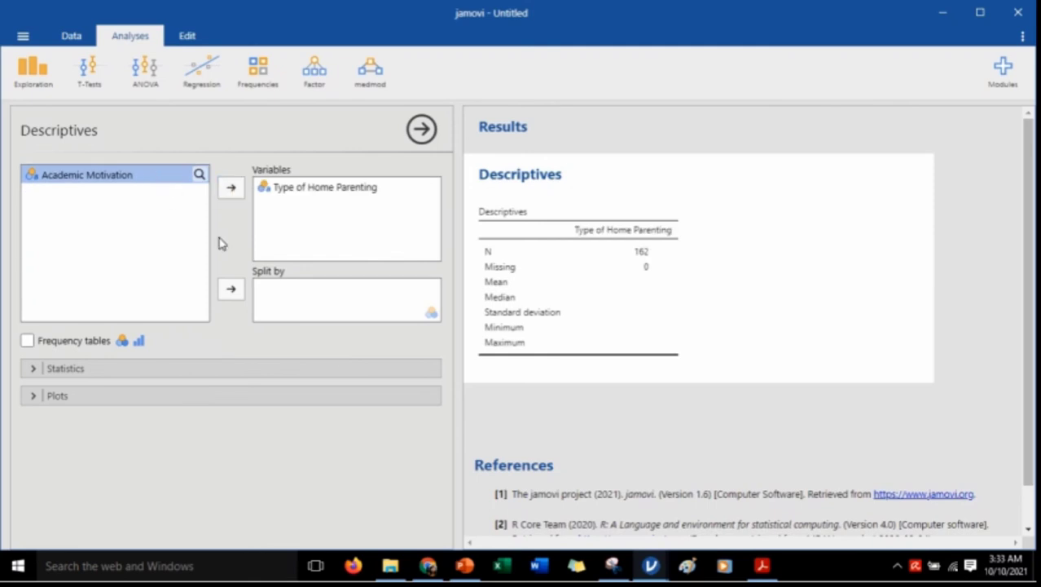
left_click(231, 291)
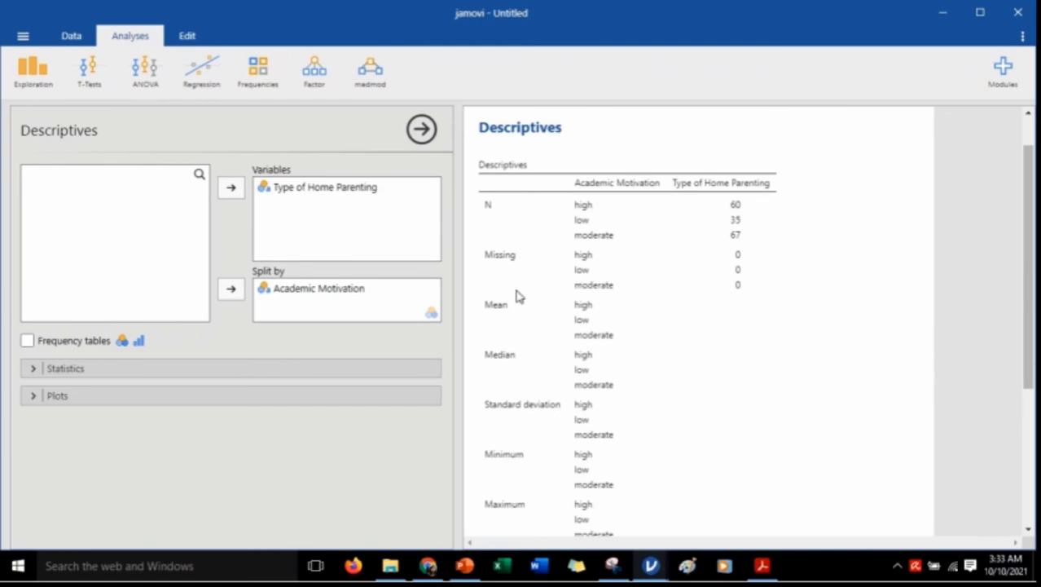
left_click(264, 368)
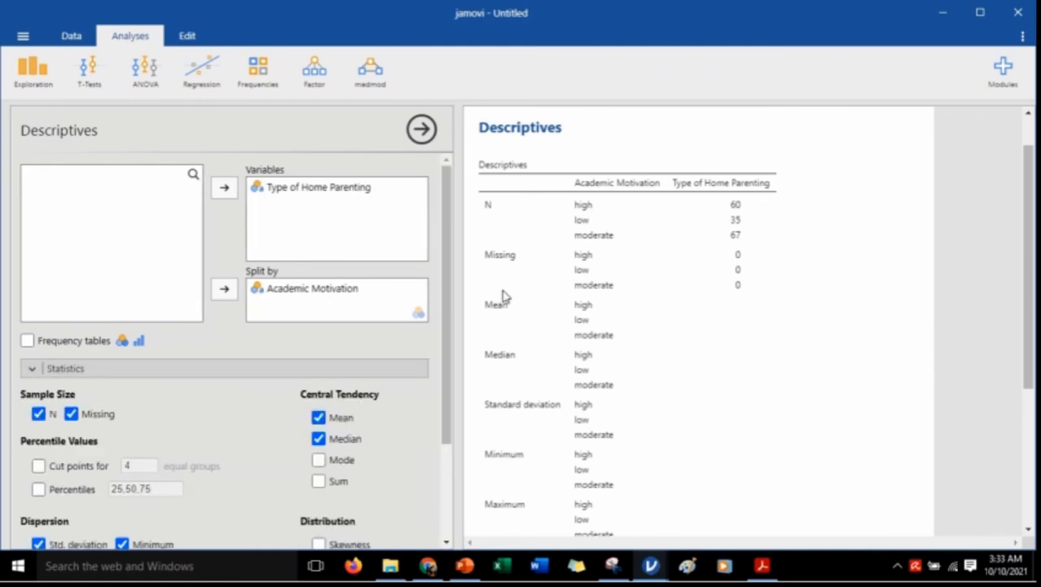
- Uncheck Mean, Median, Missing, Std. deviation, Minimum and Maximum so only N remains
scroll(450, 305, "down", 2)
scroll(450, 305, "down", 2)
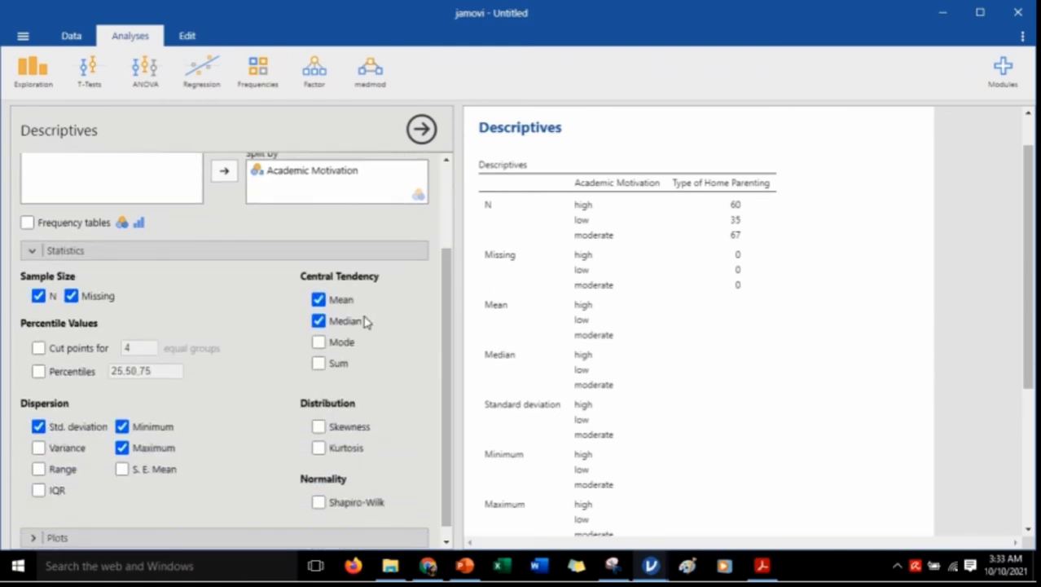
left_click(319, 299)
left_click(319, 321)
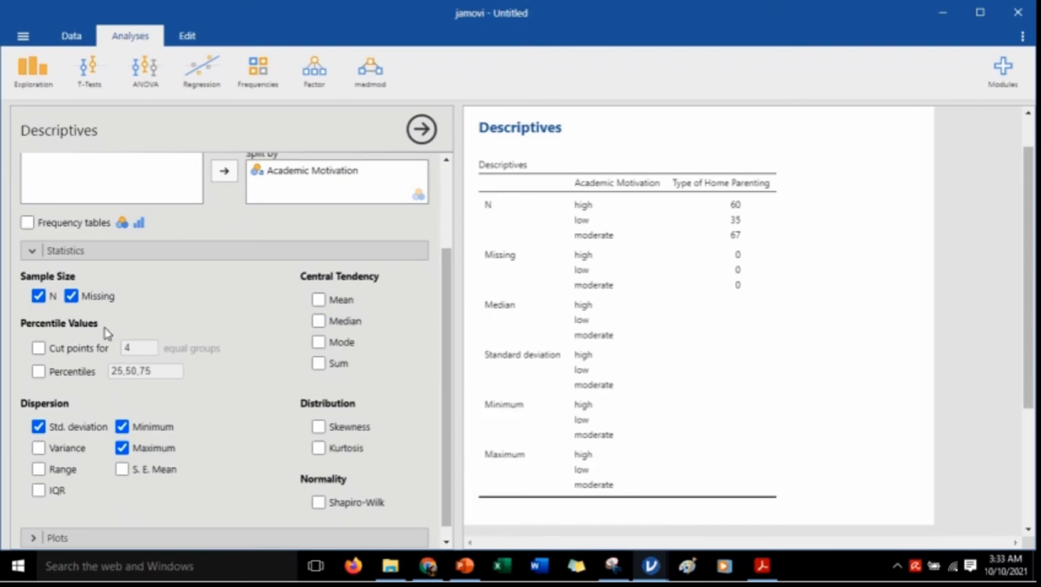
left_click(72, 296)
left_click(38, 427)
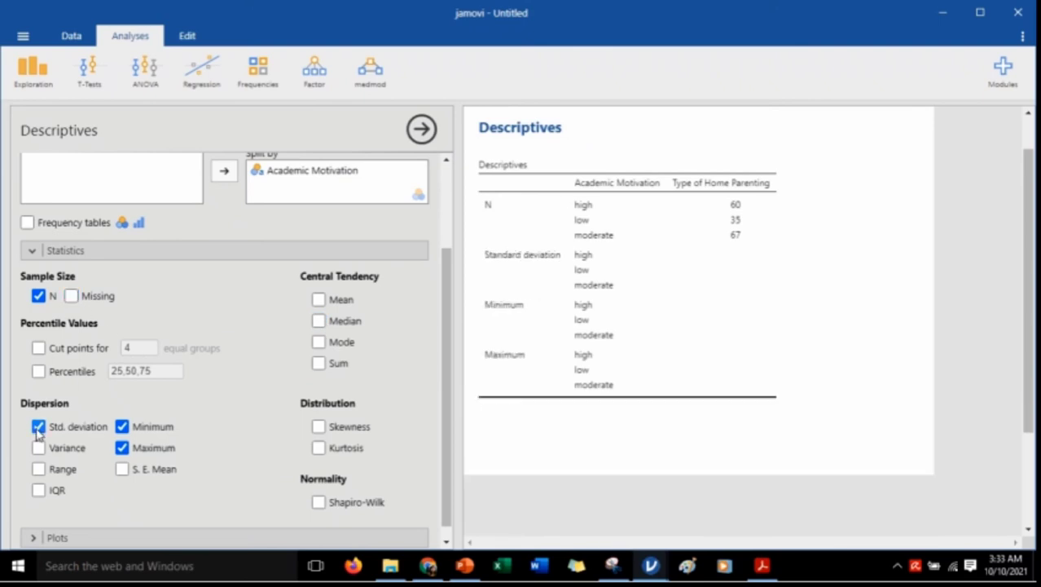
left_click(122, 426)
left_click(122, 448)
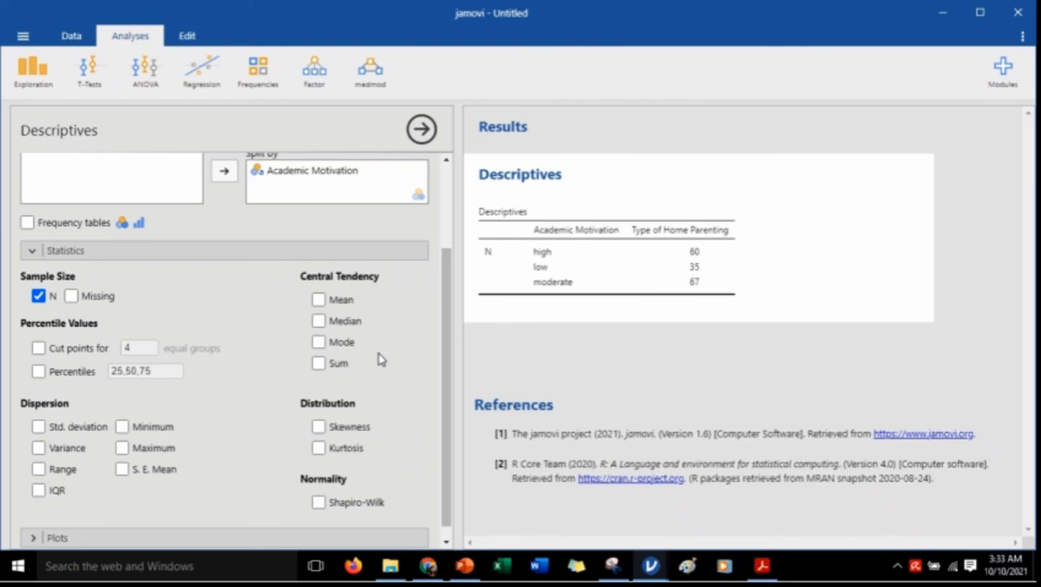
- Add a frequency table of parenting types and a bar plot split by Academic Motivation
left_click(26, 223)
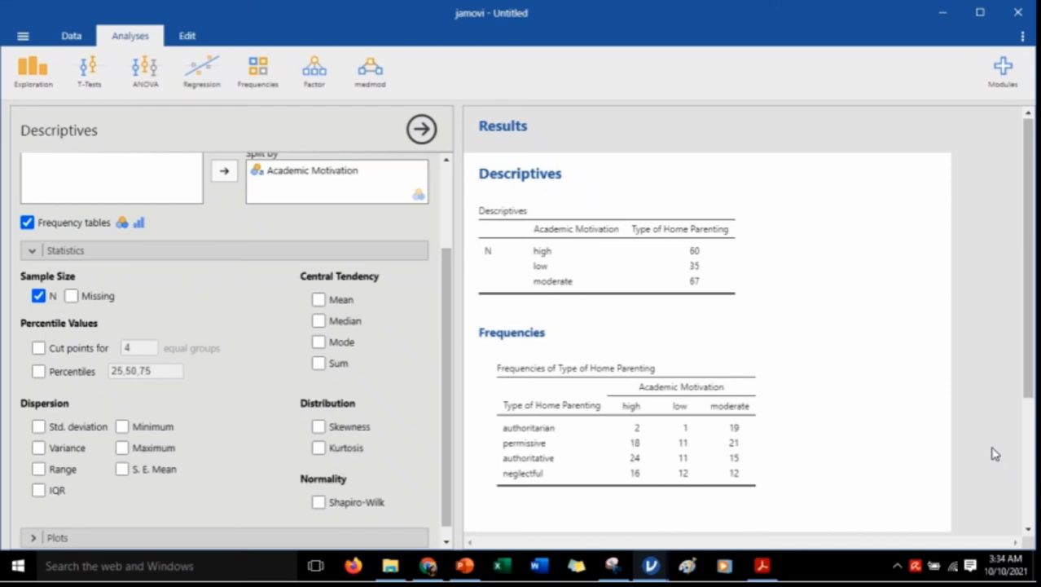
scroll(446, 388, "down", 1)
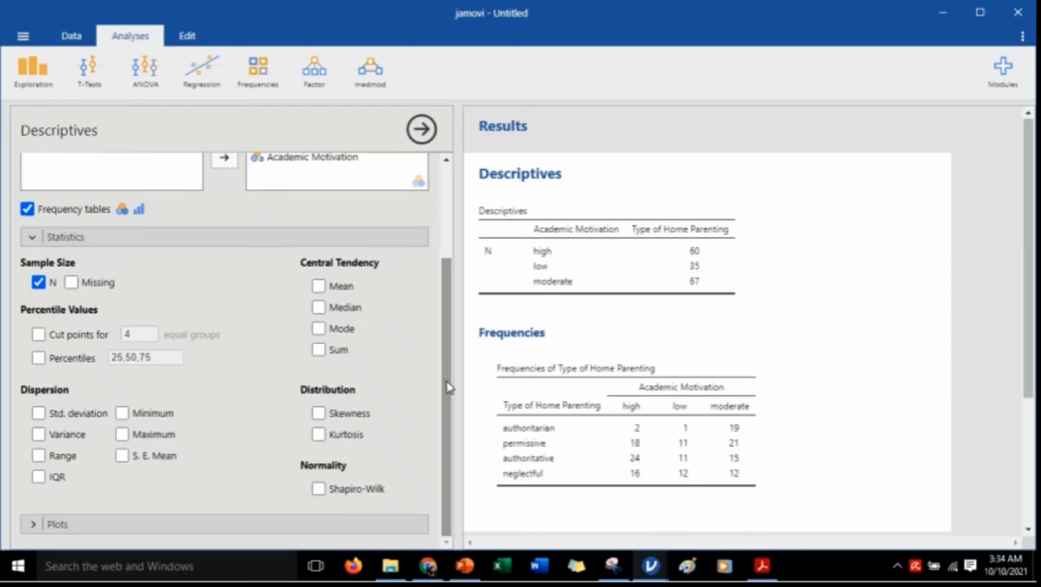
left_click(275, 524)
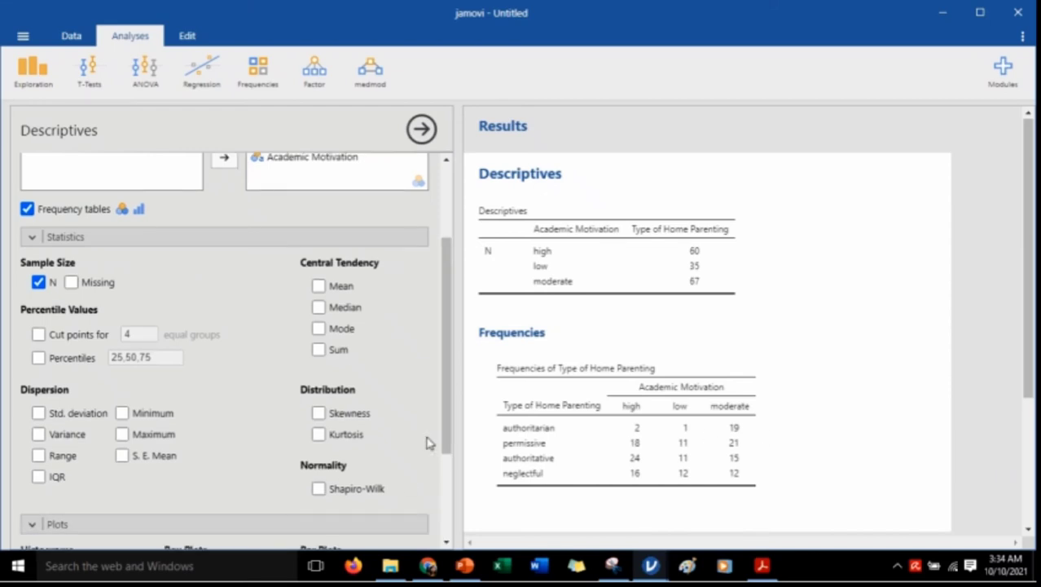
scroll(446, 416, "down", 3)
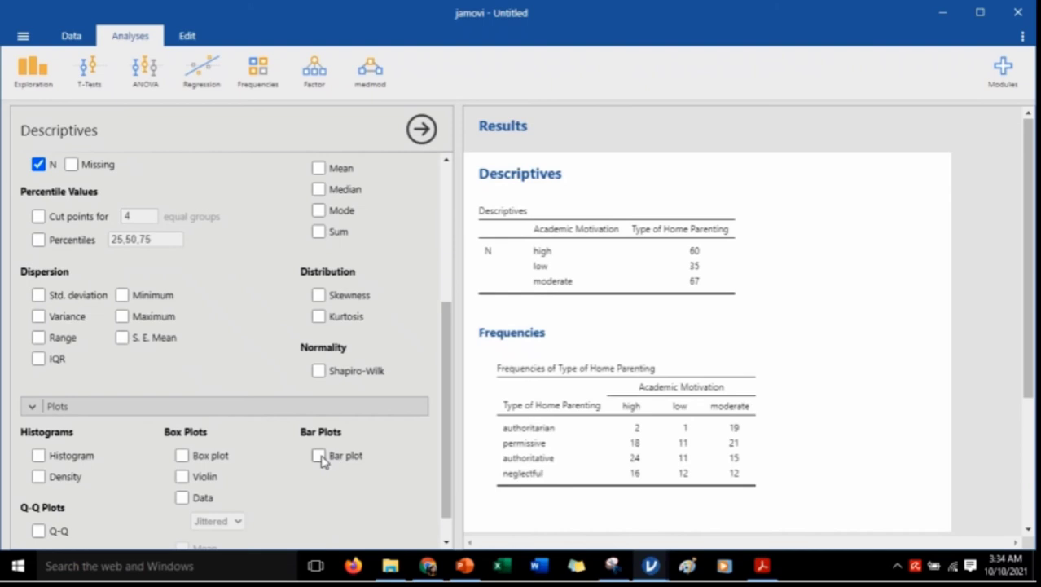
left_click(319, 457)
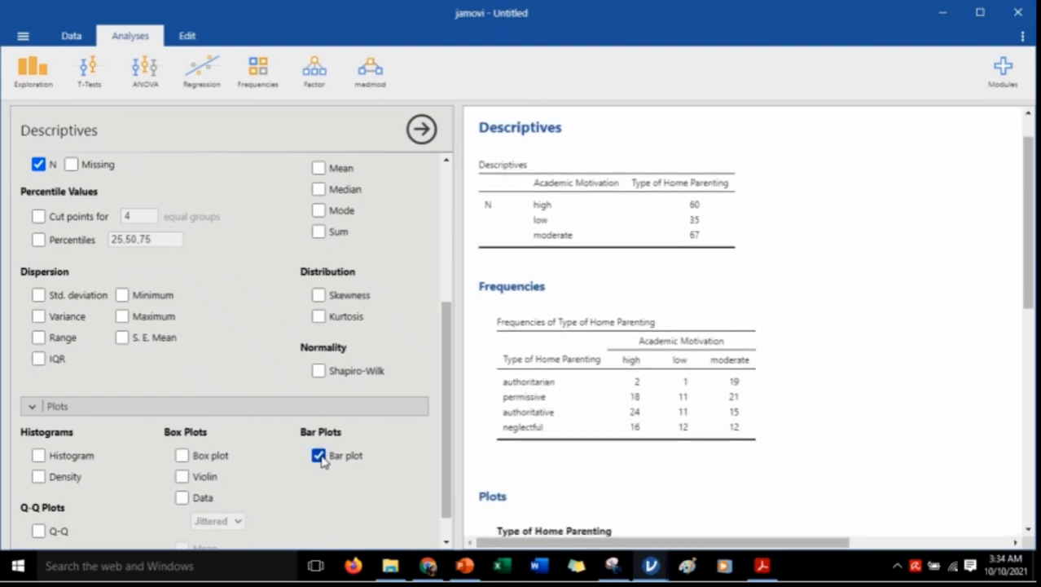
left_click_drag(1028, 268, 1029, 398)
left_click_drag(806, 543, 864, 549)
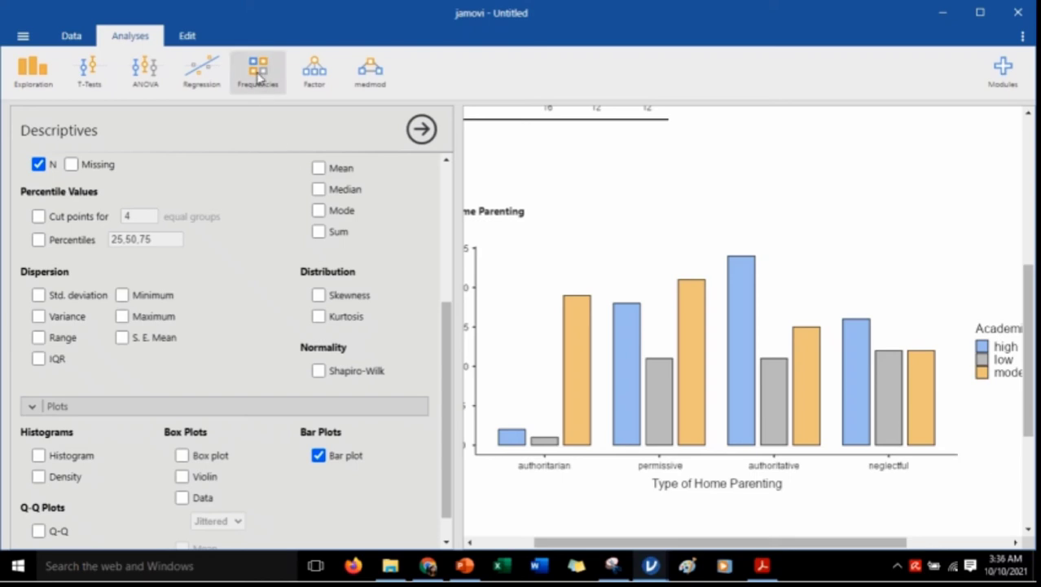
- Run an Independent Samples test with Type of Home Parenting as rows, Academic Motivation as columns
left_click(258, 73)
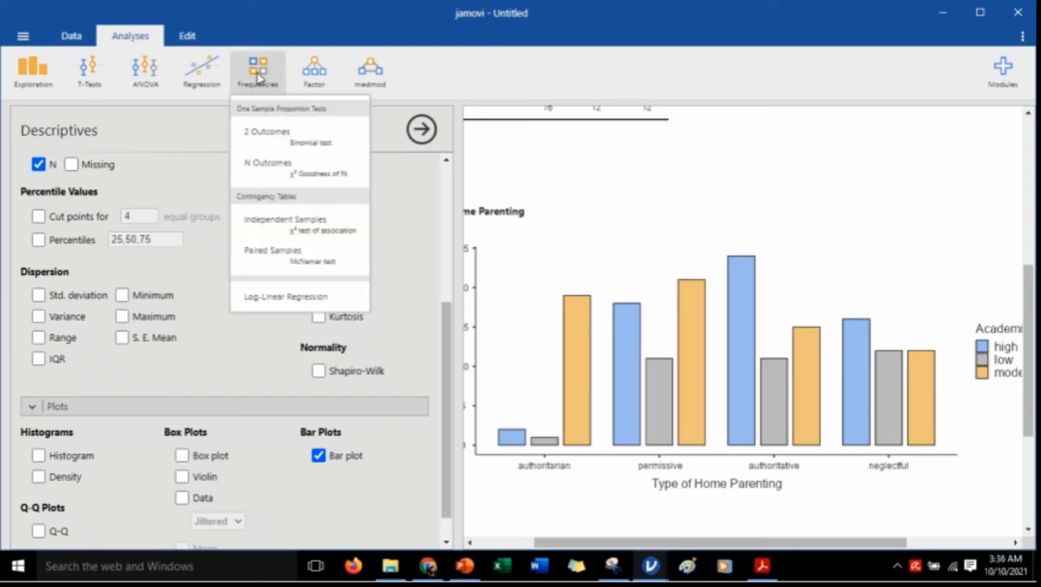
left_click(341, 229)
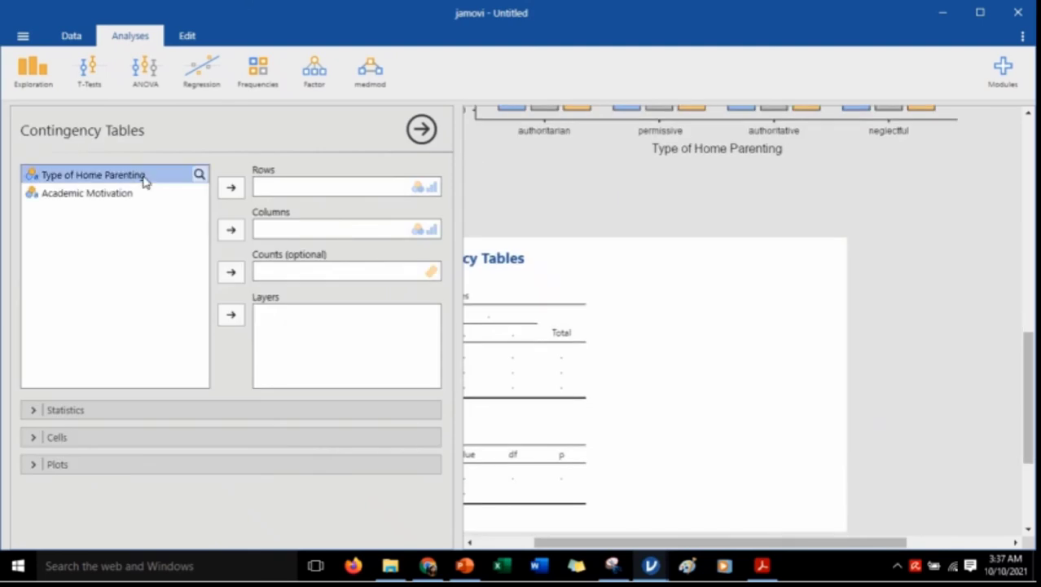
left_click(229, 189)
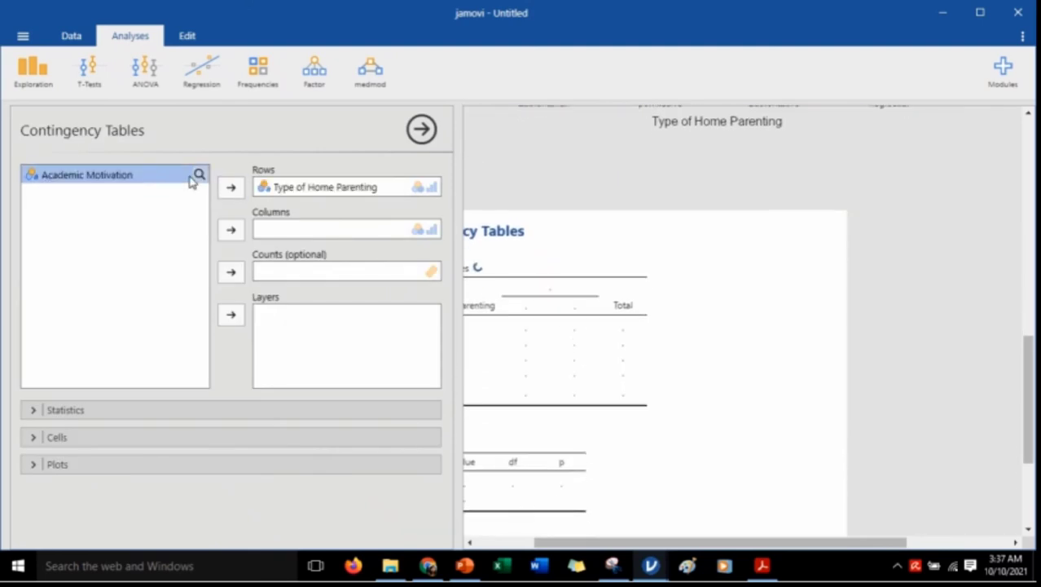
left_click(231, 231)
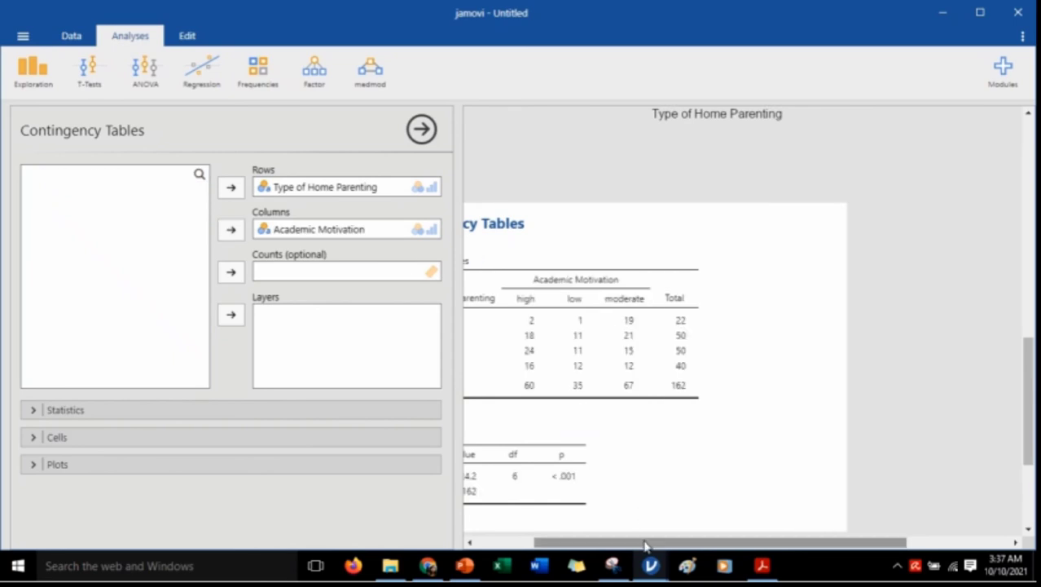
left_click_drag(645, 544, 581, 545)
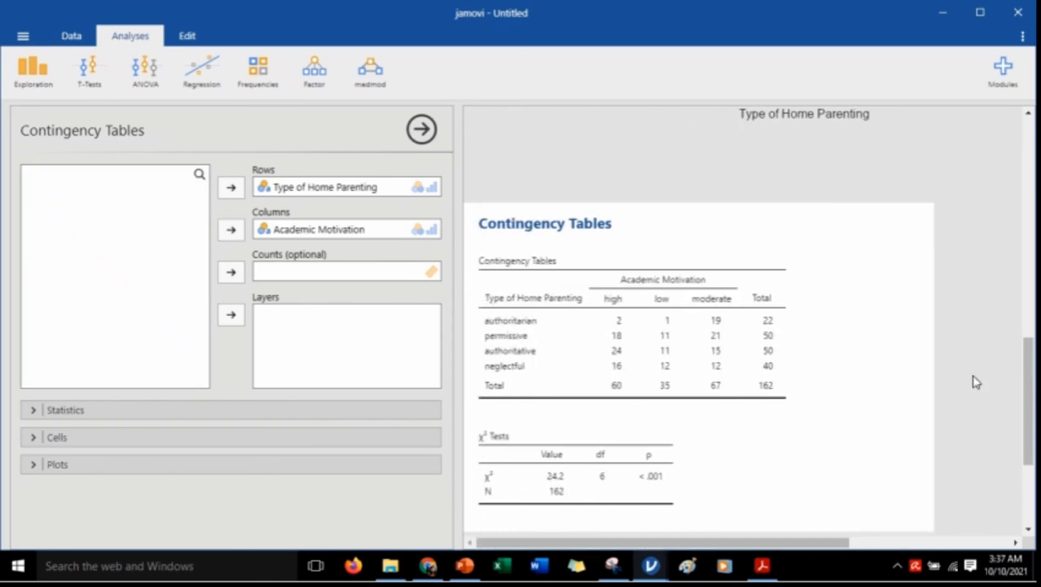
left_click_drag(1031, 358, 1032, 384)
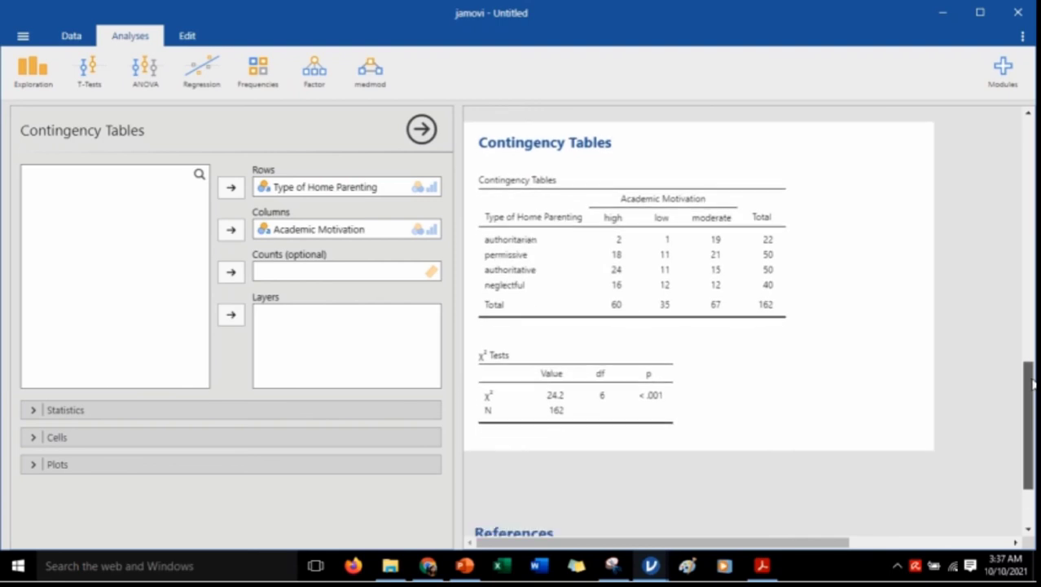
left_click(370, 441)
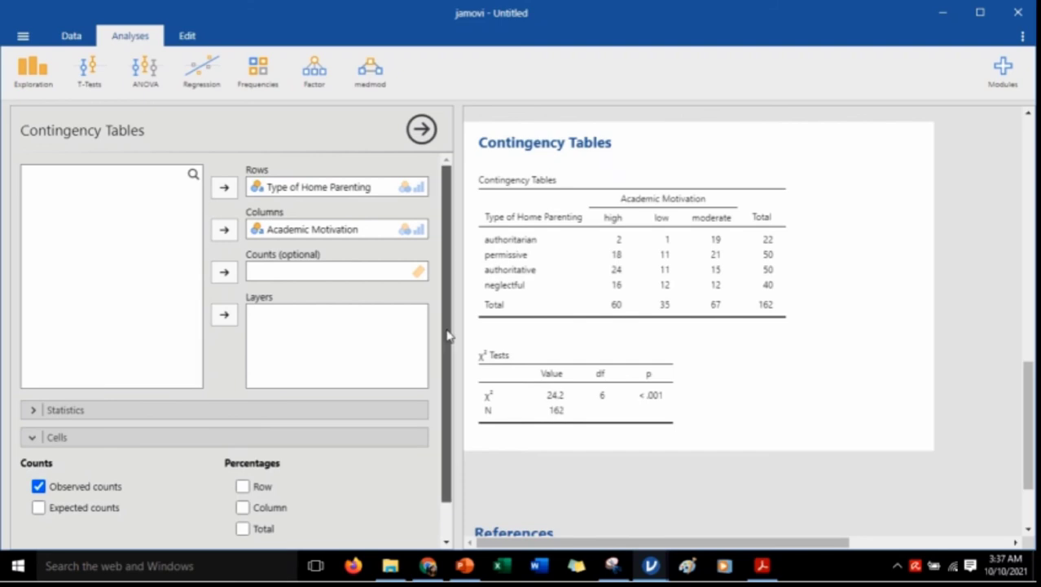
- Turn on Expected counts so they appear beneath each observed count
left_click_drag(446, 334, 446, 380)
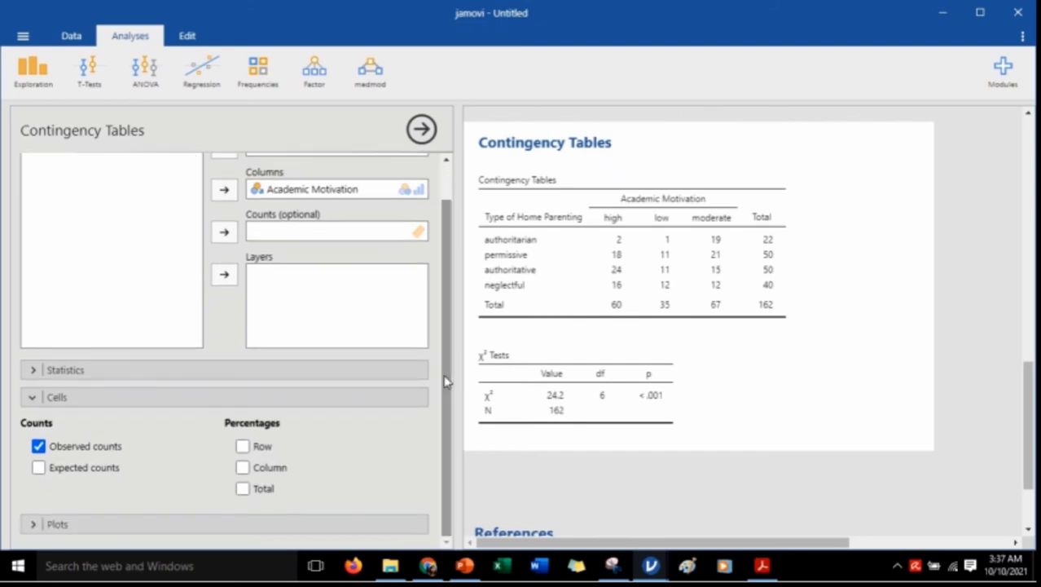
left_click(38, 468)
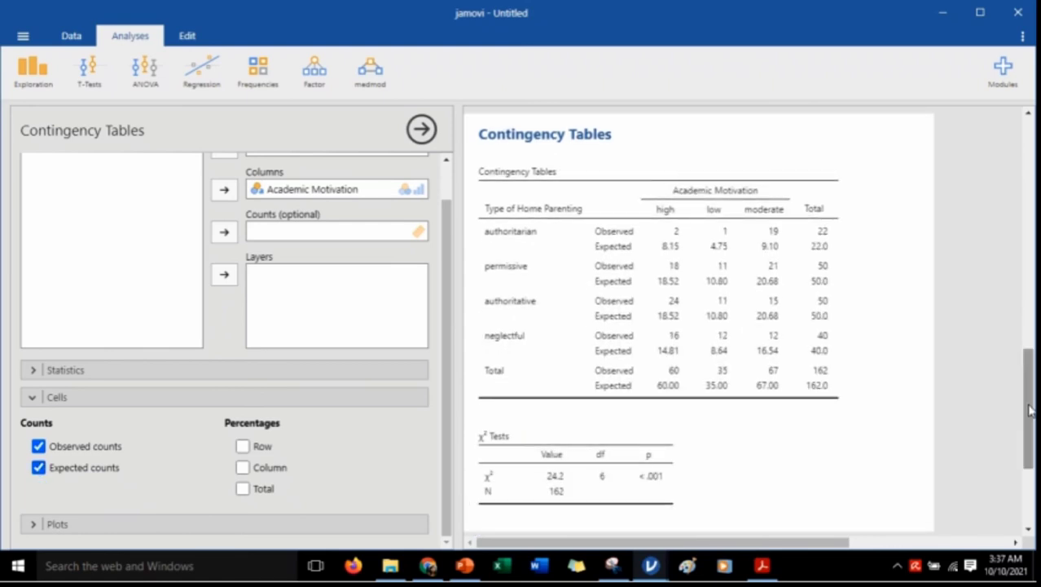
left_click_drag(1030, 407, 1031, 413)
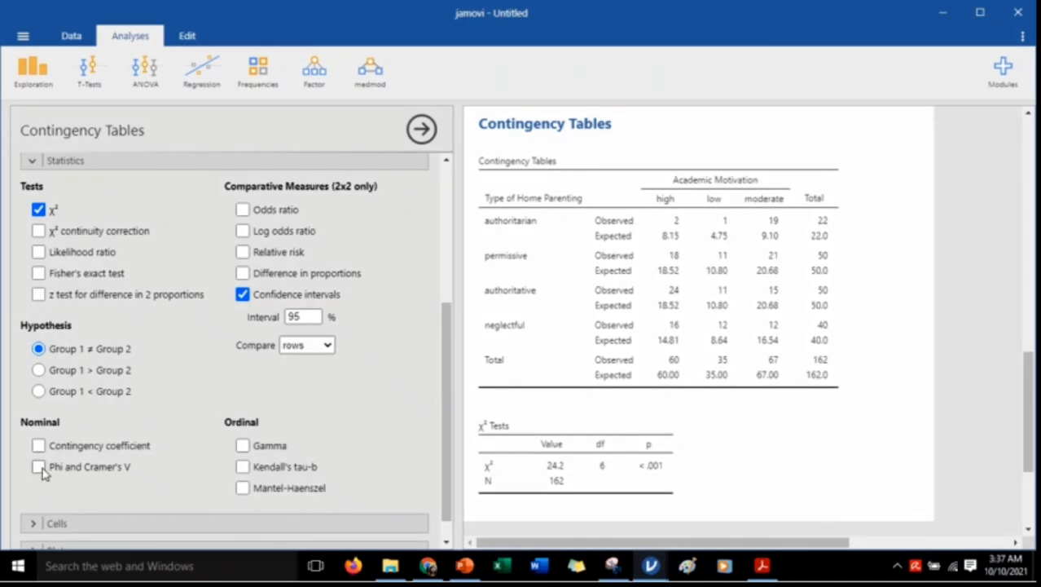
- Enable Phi and Cramer's V, showing Cramer's V 0.273 in the Nominal table
left_click(39, 468)
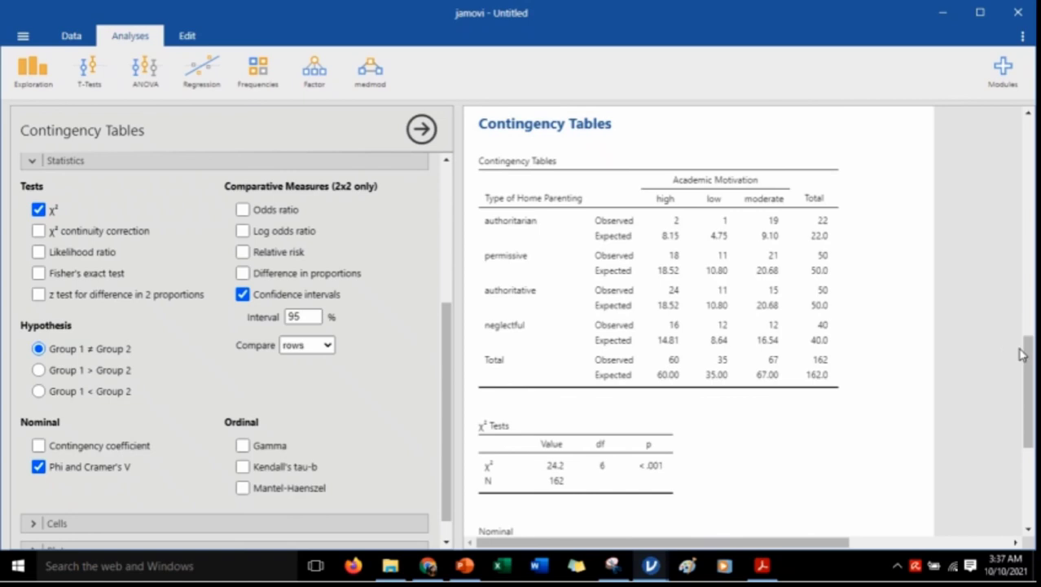
left_click_drag(1029, 349, 1033, 395)
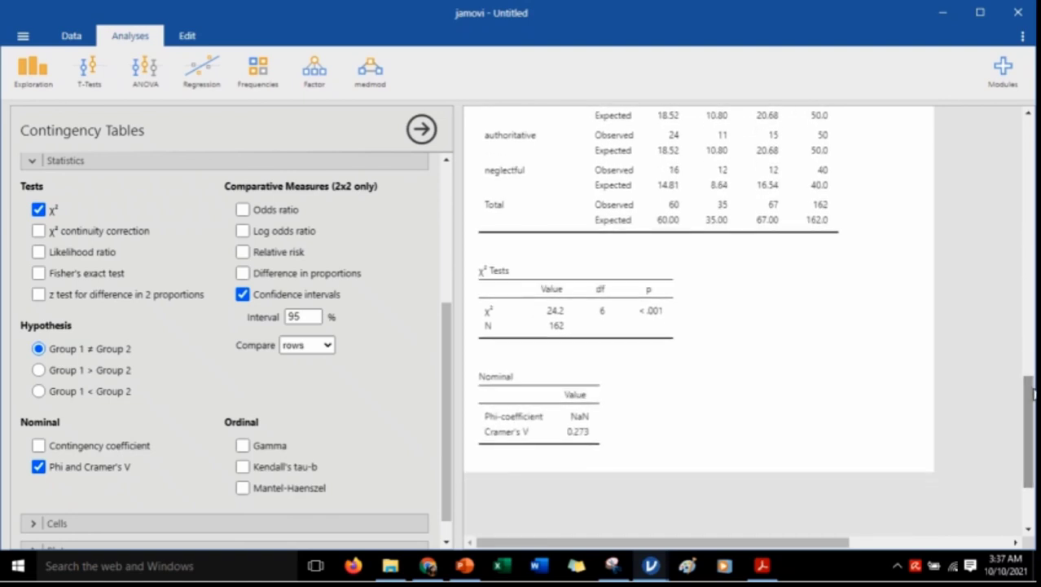